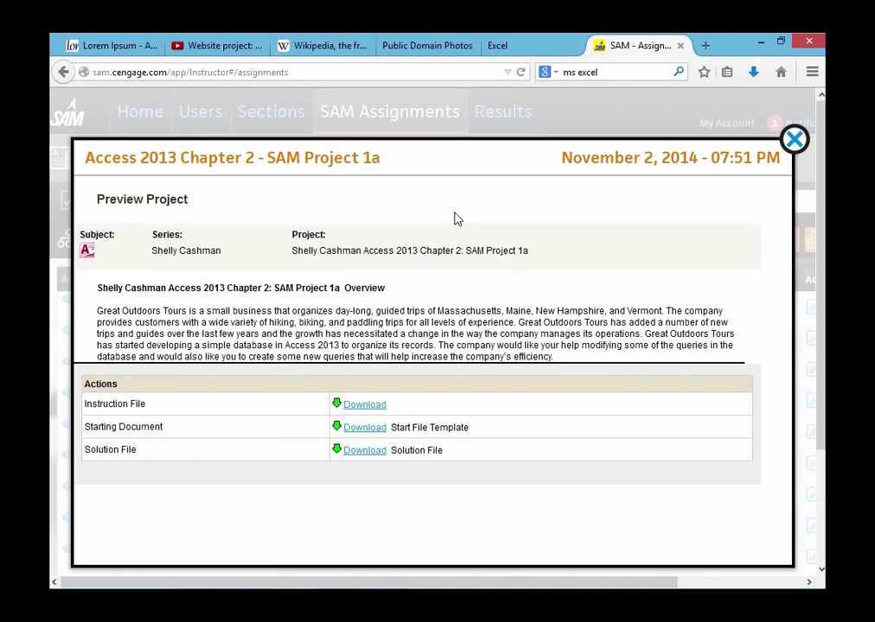
Step: Download the starting database SC_Access2013_C2_P1a_FirstLastName_1.accdb from Firefox and open it with Microsoft Access
{"action": "left_click", "coordinate": [363, 428]}
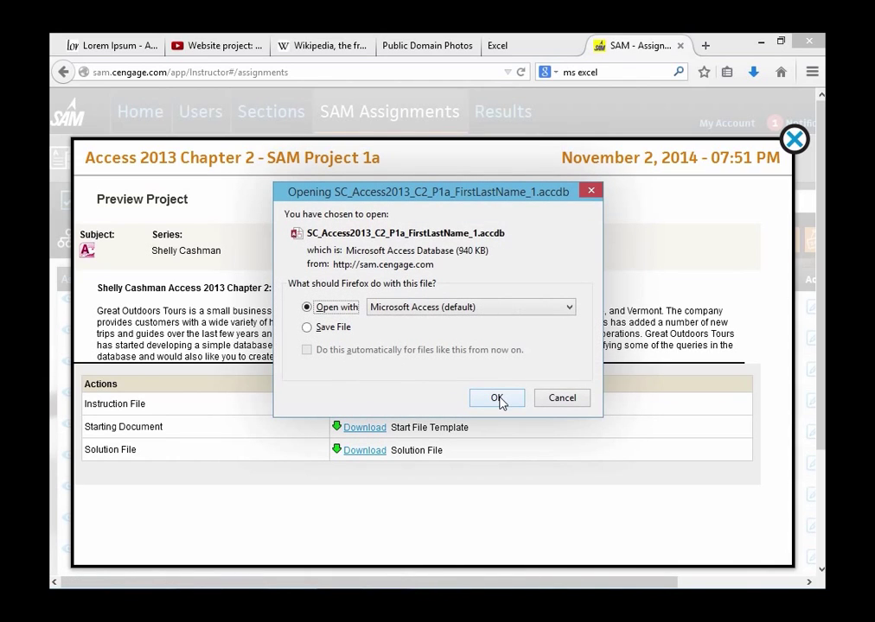
{"action": "left_click", "coordinate": [332, 331]}
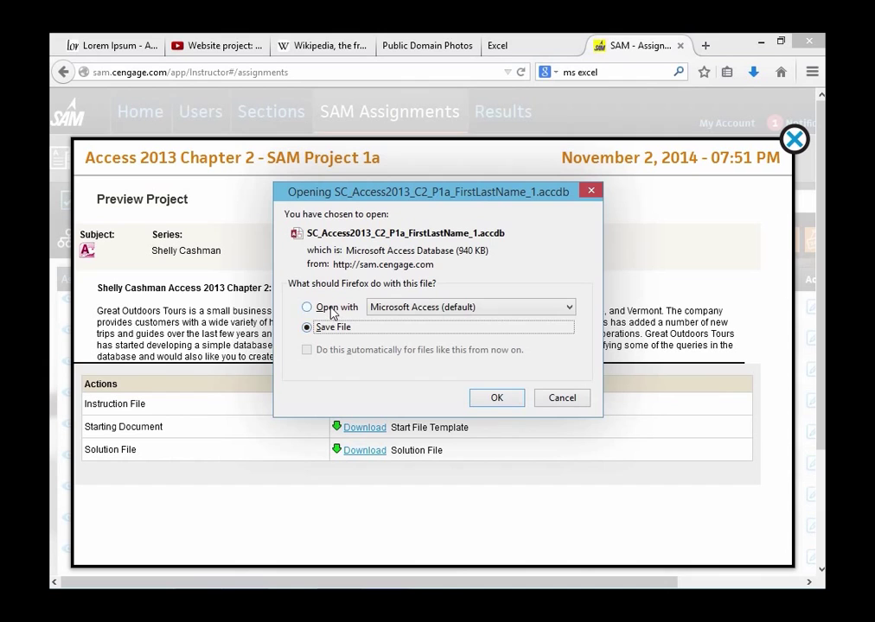
{"action": "left_click", "coordinate": [333, 309]}
{"action": "left_click", "coordinate": [498, 399]}
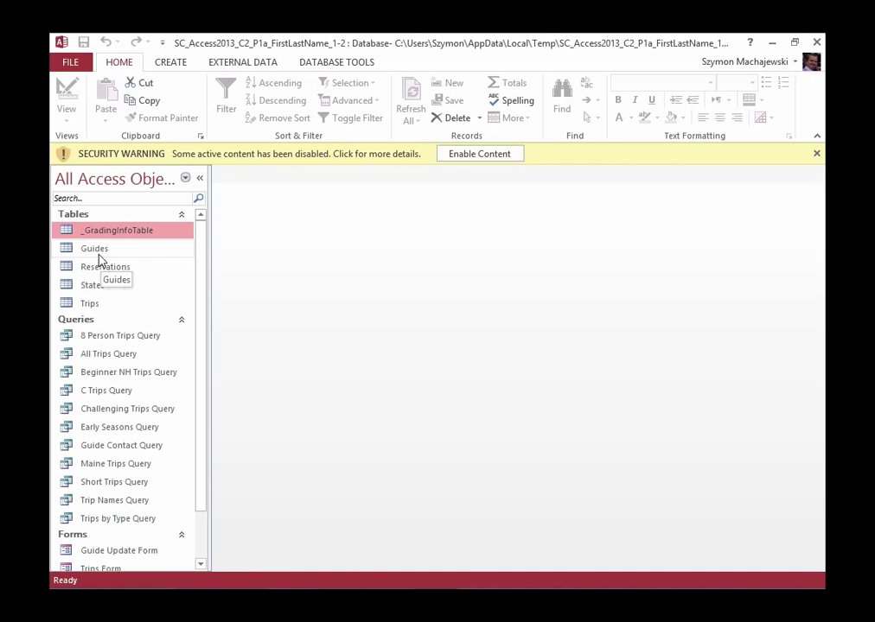
Step: Open the Trips table, select the Bubble Pond record, and save the database
{"action": "left_click", "coordinate": [90, 303]}
{"action": "double_click", "coordinate": [91, 302]}
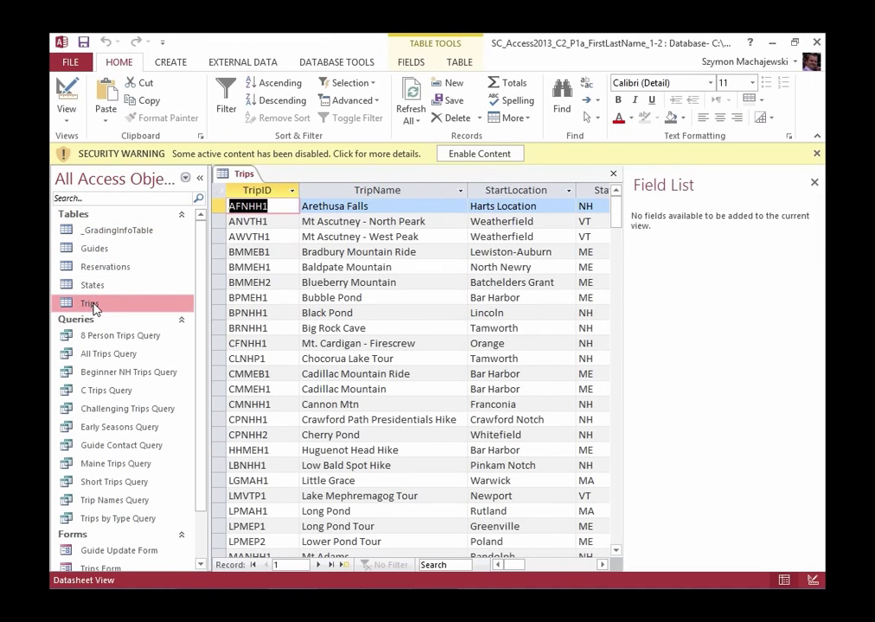
{"action": "left_click", "coordinate": [337, 298]}
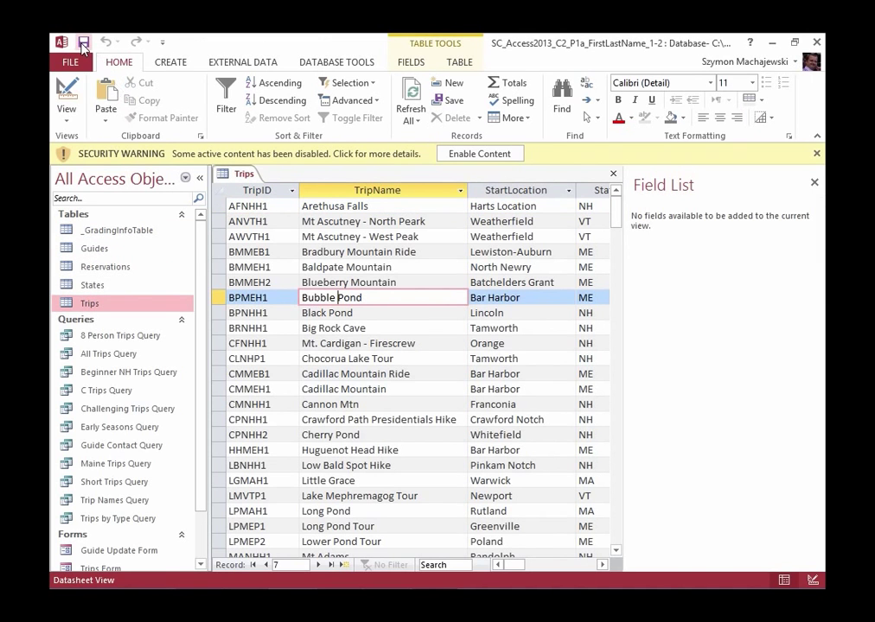
{"action": "left_click", "coordinate": [83, 47]}
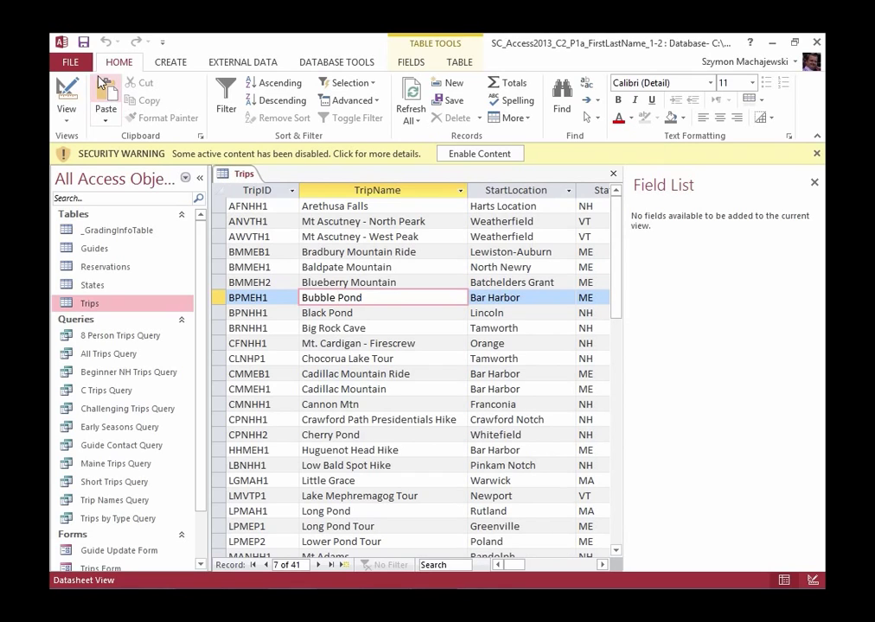
Step: Run Compact & Repair Database from the Info page and dismiss the database-in-use error
{"action": "left_click", "coordinate": [71, 63]}
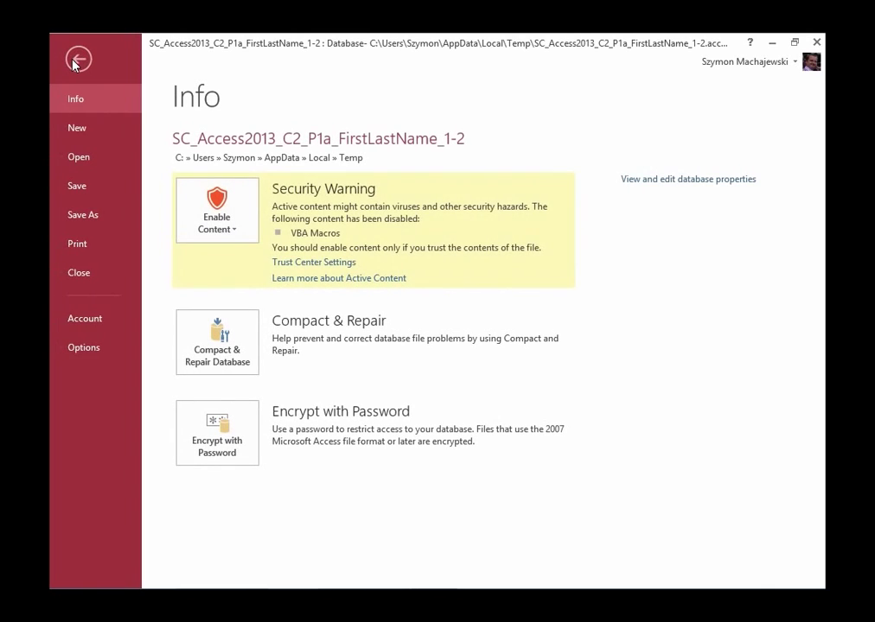
{"action": "left_click", "coordinate": [211, 342]}
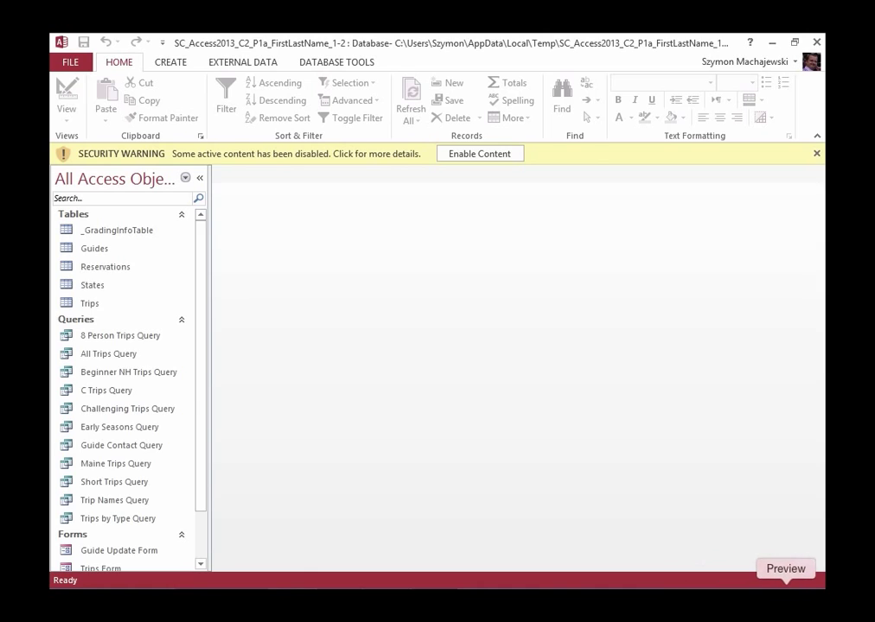
{"action": "left_click", "coordinate": [785, 601]}
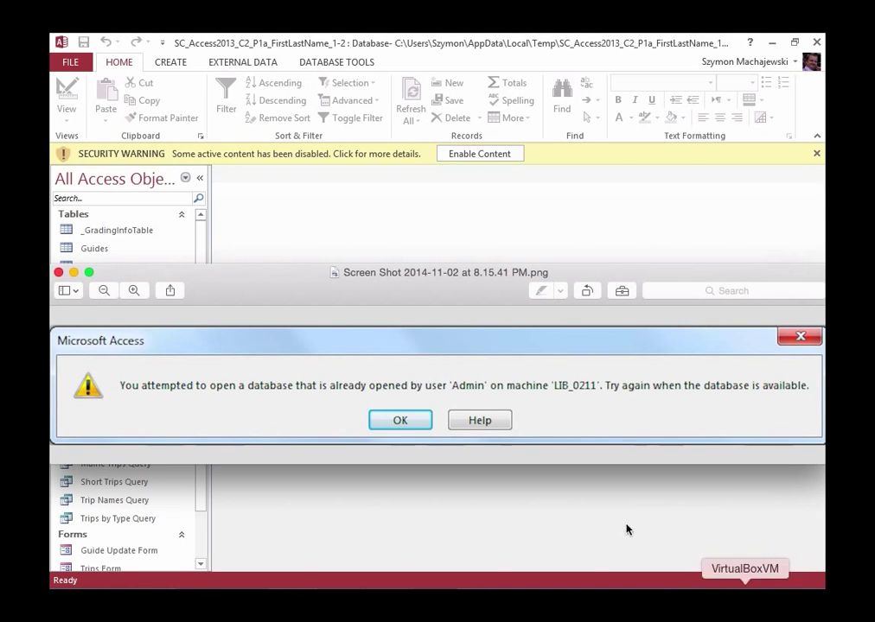
{"action": "left_click", "coordinate": [58, 273]}
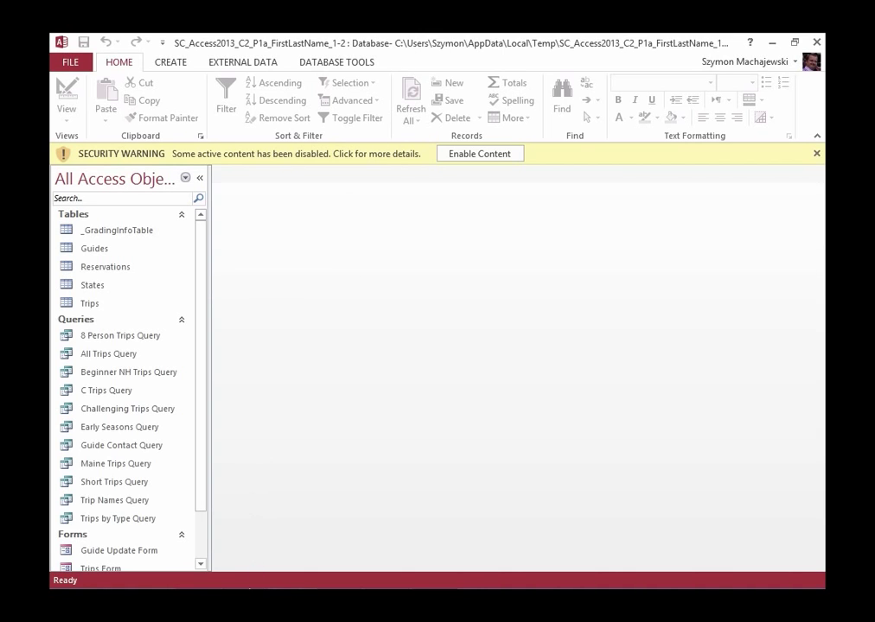
Step: In File Explorer, browse from Local Disk (C:) through Users into your own user folder
{"action": "key", "text": "alt+Tab"}
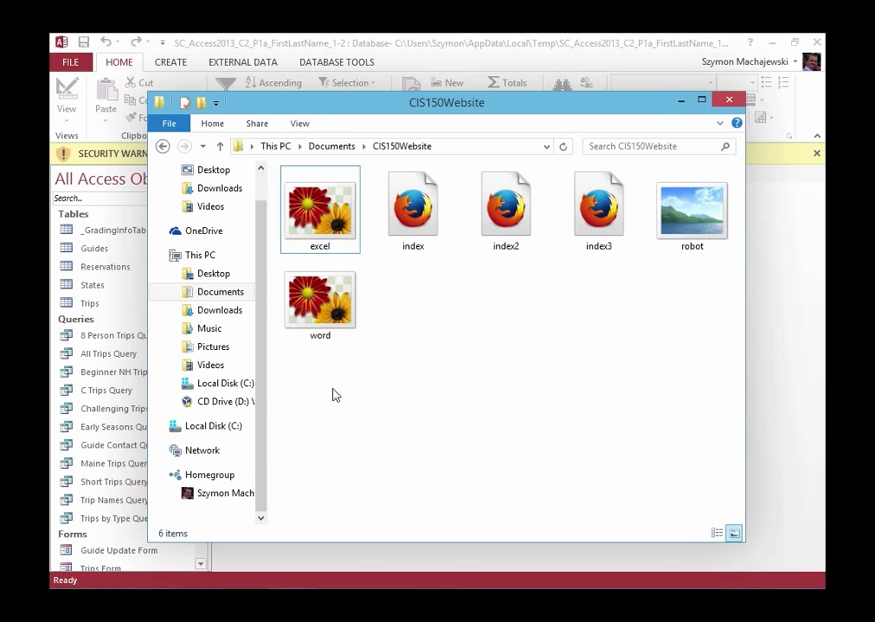
{"action": "left_click", "coordinate": [214, 432]}
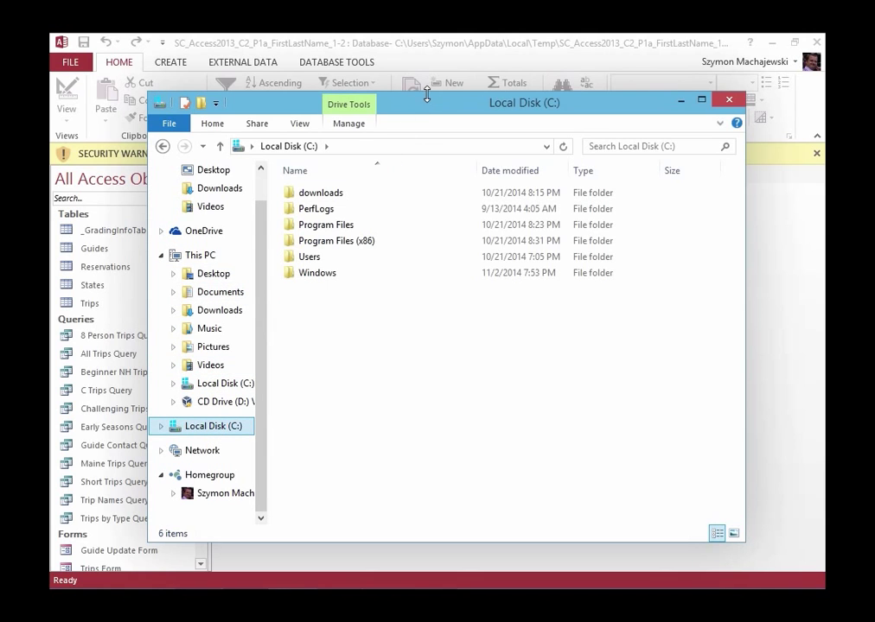
{"action": "left_click_drag", "start_coordinate": [426, 113], "coordinate": [423, 180]}
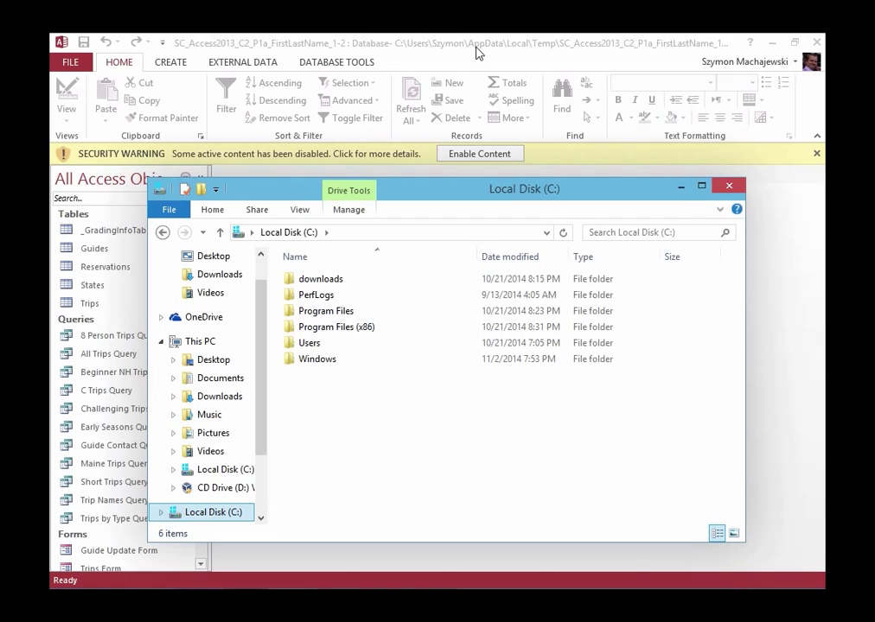
{"action": "left_click", "coordinate": [232, 383]}
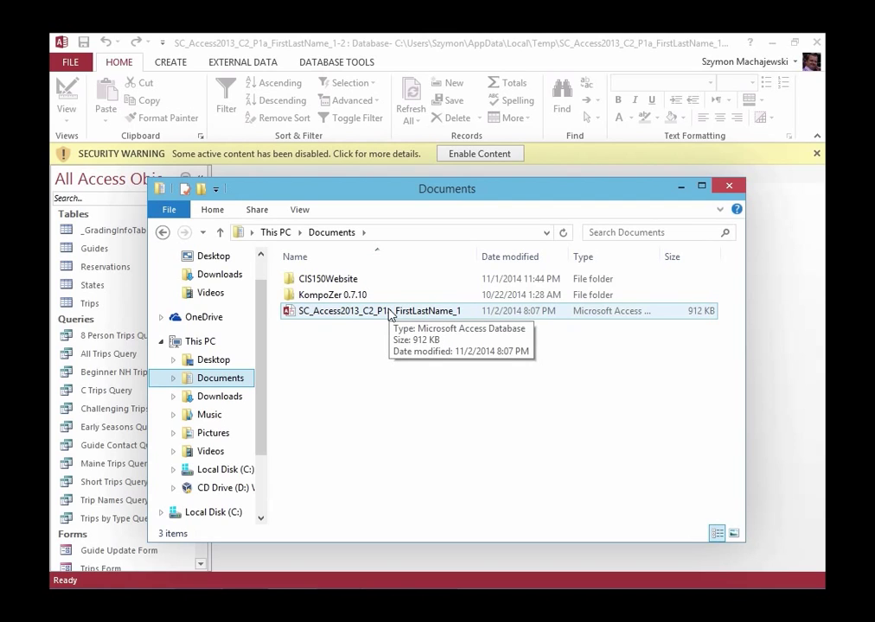
{"action": "left_click", "coordinate": [224, 470]}
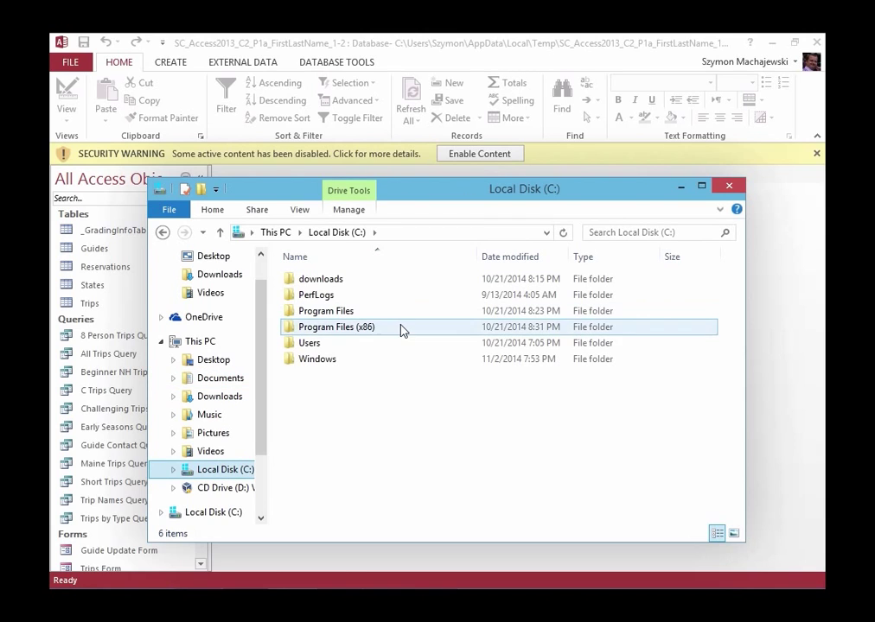
{"action": "double_click", "coordinate": [310, 345]}
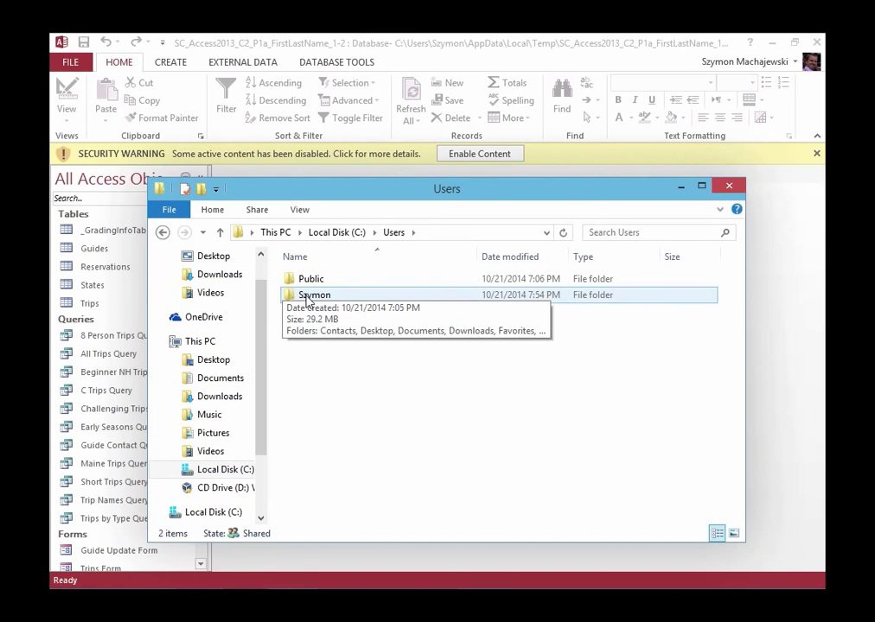
{"action": "double_click", "coordinate": [307, 300]}
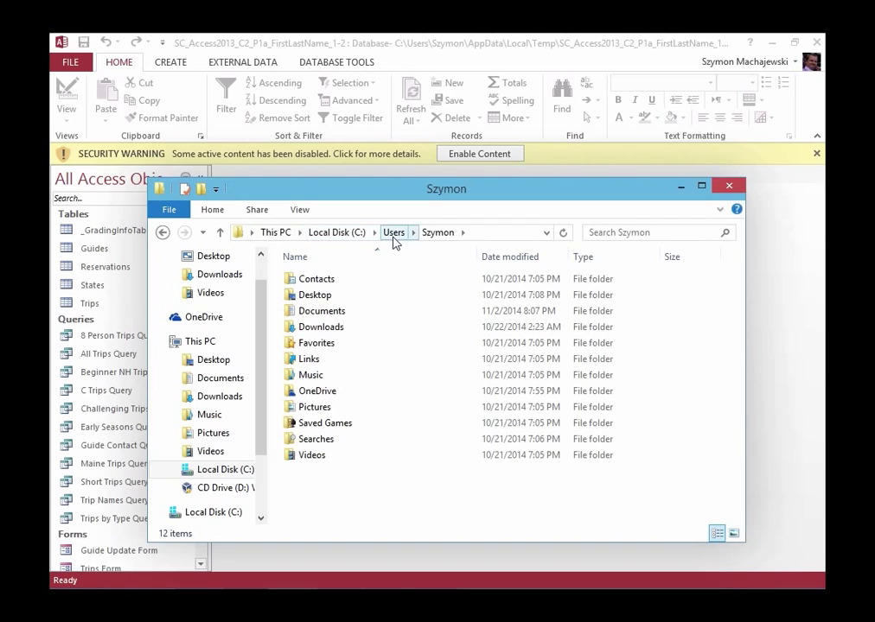
Step: Go to the user's AppData folder via the address bar and turn on Hidden items
{"action": "left_click", "coordinate": [493, 233]}
{"action": "left_click", "coordinate": [493, 233]}
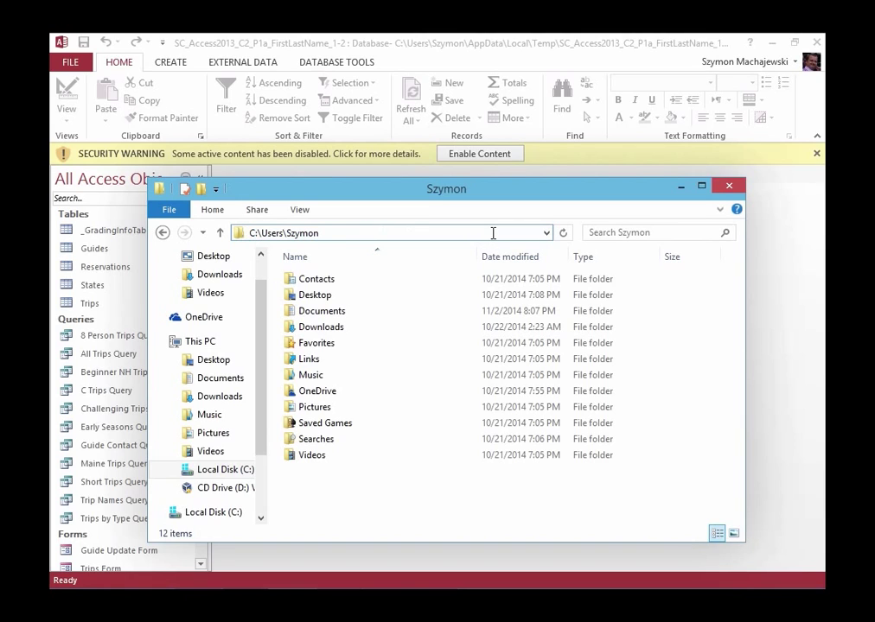
{"action": "type", "text": "\\AppData"}
{"action": "key", "text": "Return"}
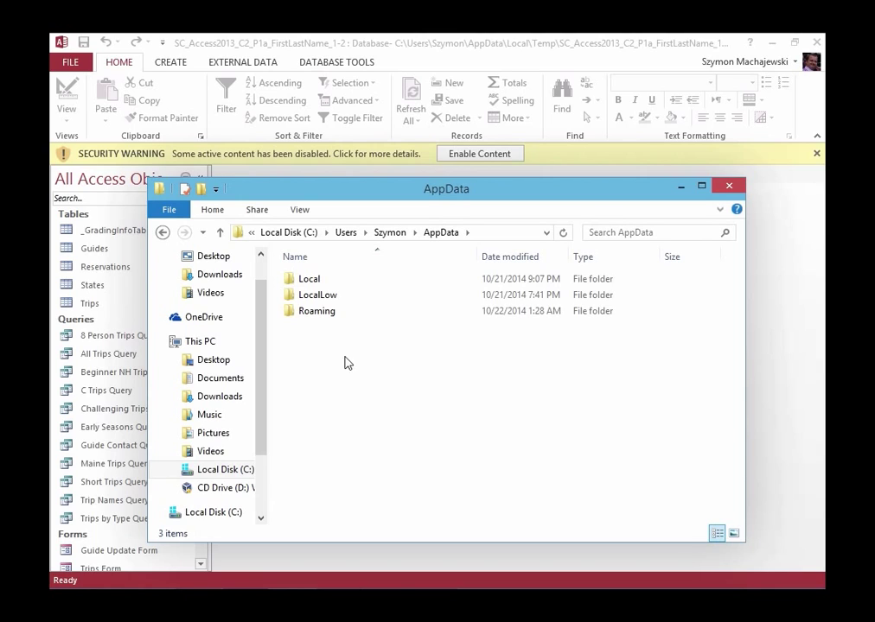
{"action": "left_click", "coordinate": [298, 212]}
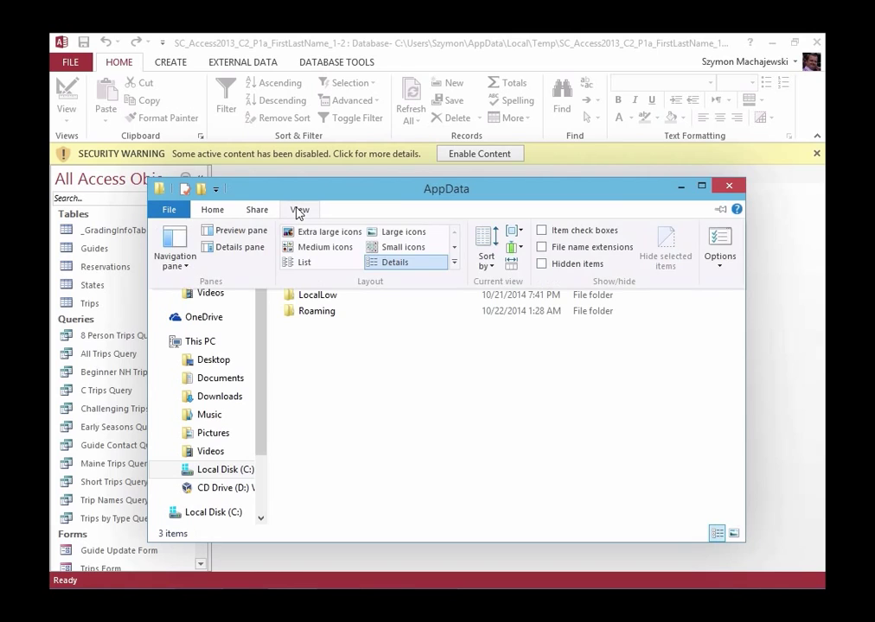
{"action": "left_click", "coordinate": [568, 264]}
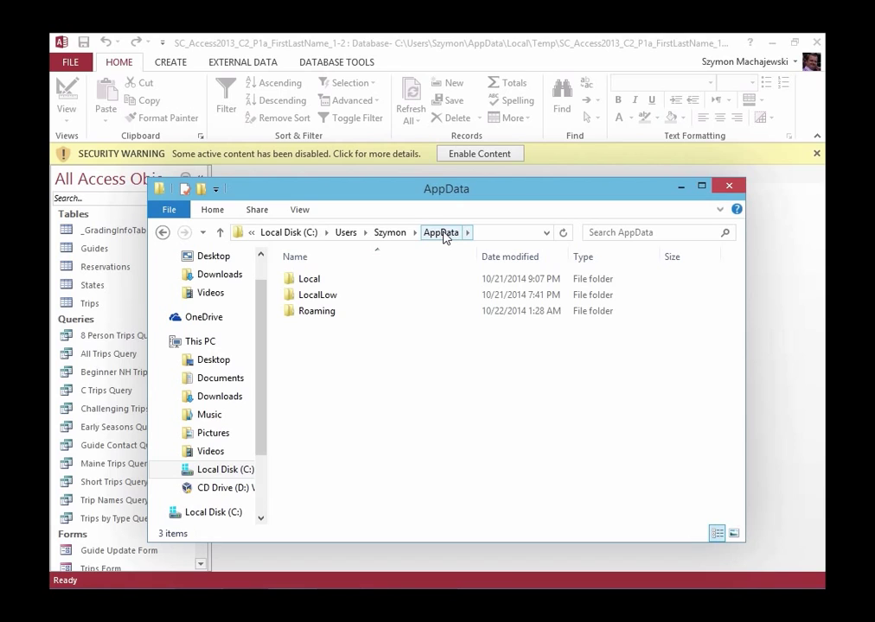
Step: Open AppData\Local\Temp to list the downloaded project databases
{"action": "left_click", "coordinate": [310, 283]}
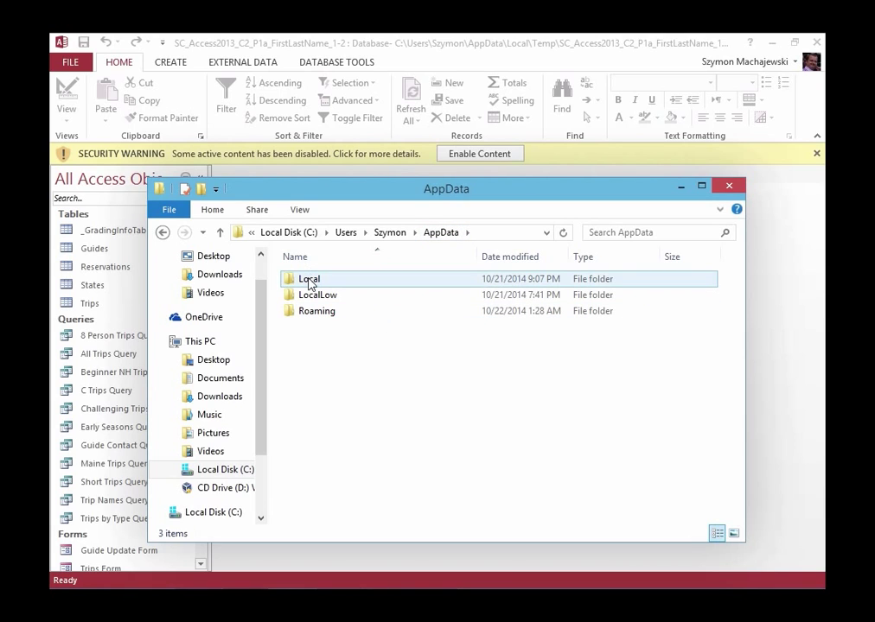
{"action": "double_click", "coordinate": [309, 280]}
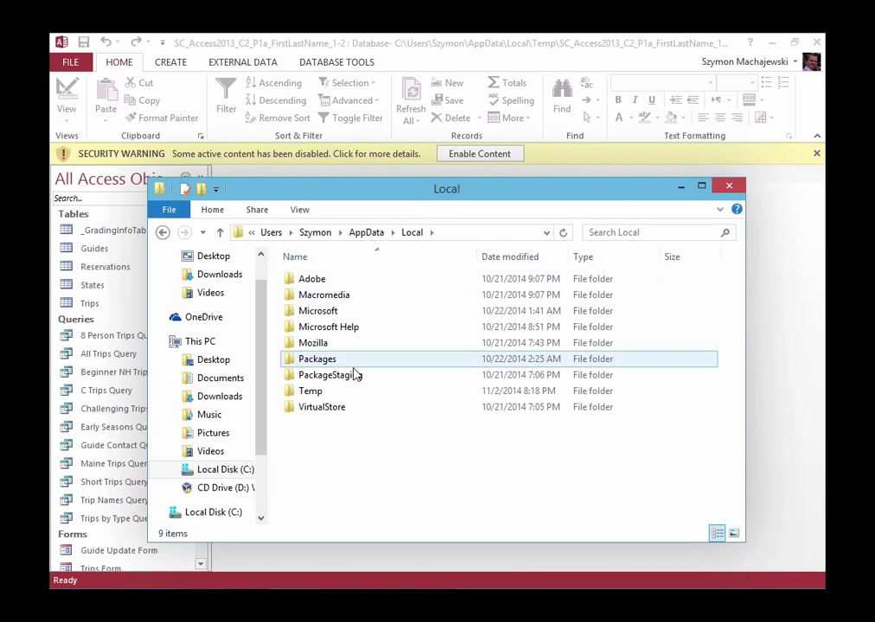
{"action": "left_click", "coordinate": [320, 394]}
{"action": "double_click", "coordinate": [320, 394]}
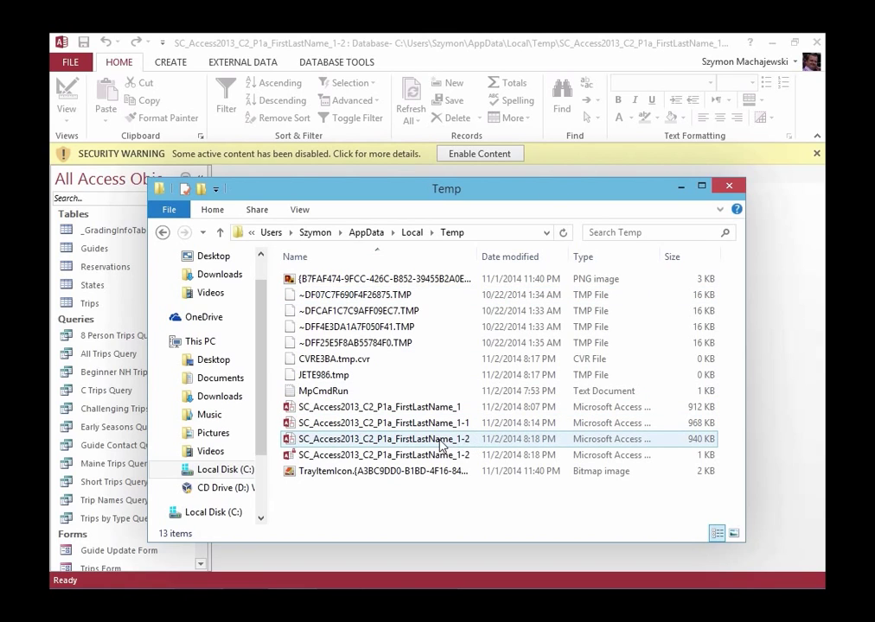
Step: Close the database in Access and copy the 940 KB SC_Access2013_C2_P1a_FirstLastName_1-2 file from Temp
{"action": "left_click", "coordinate": [402, 463]}
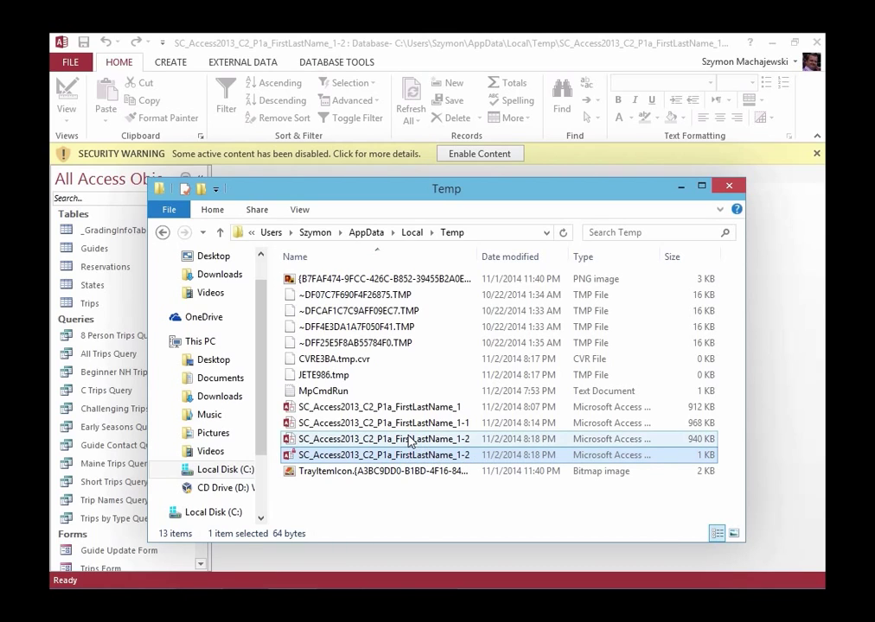
{"action": "left_click", "coordinate": [410, 441]}
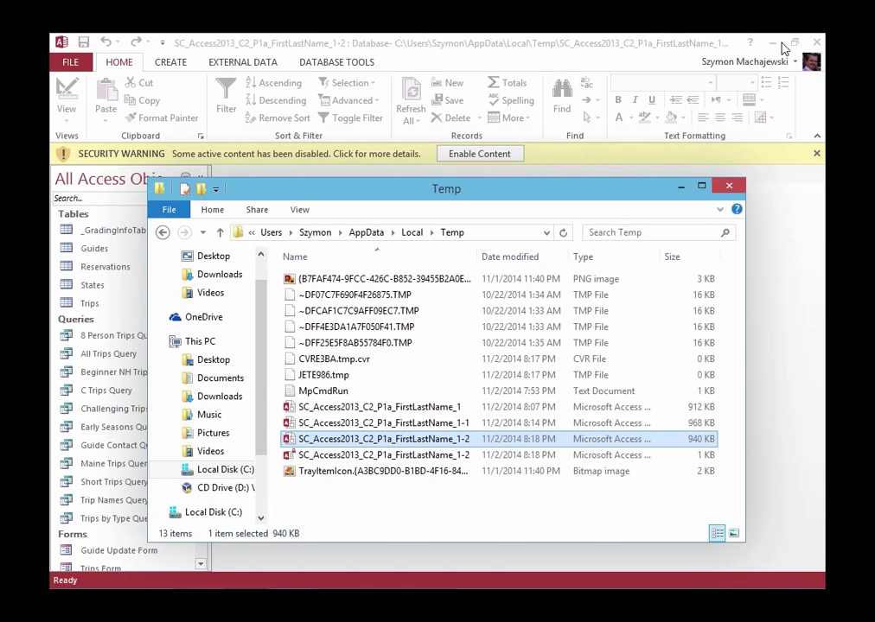
{"action": "left_click", "coordinate": [820, 43]}
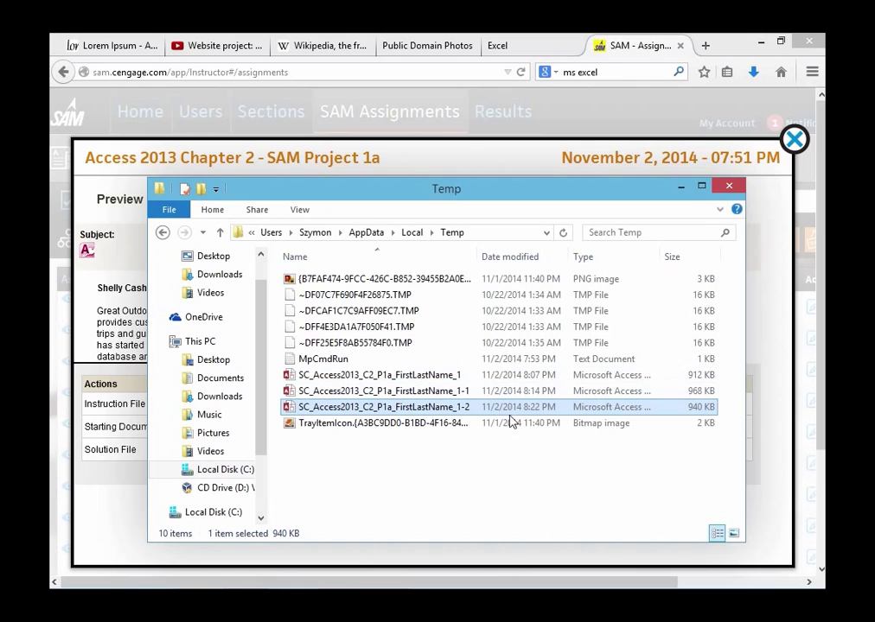
{"action": "right_click", "coordinate": [391, 410]}
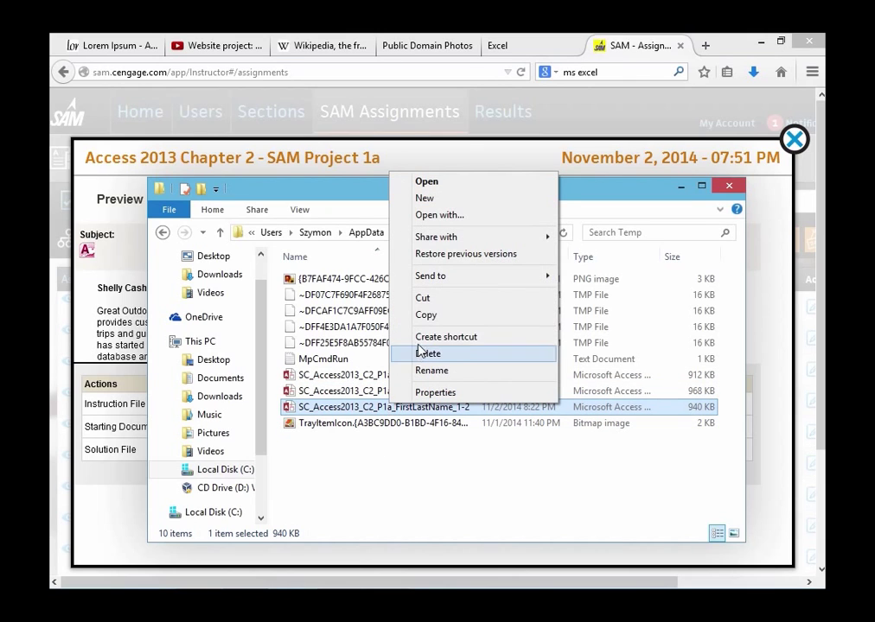
{"action": "left_click", "coordinate": [448, 316]}
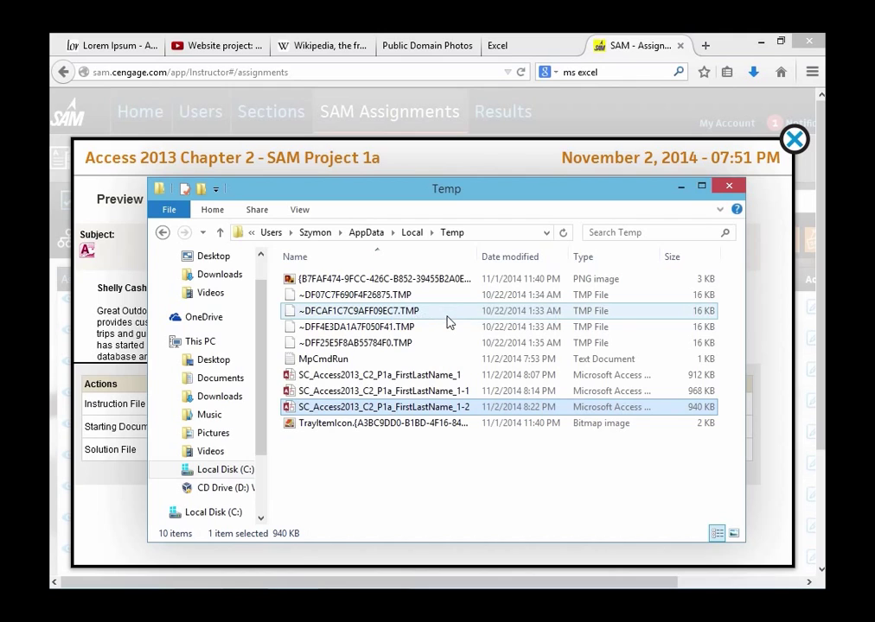
Step: Paste the database into Documents and open the pasted copy in Access
{"action": "left_click", "coordinate": [232, 378]}
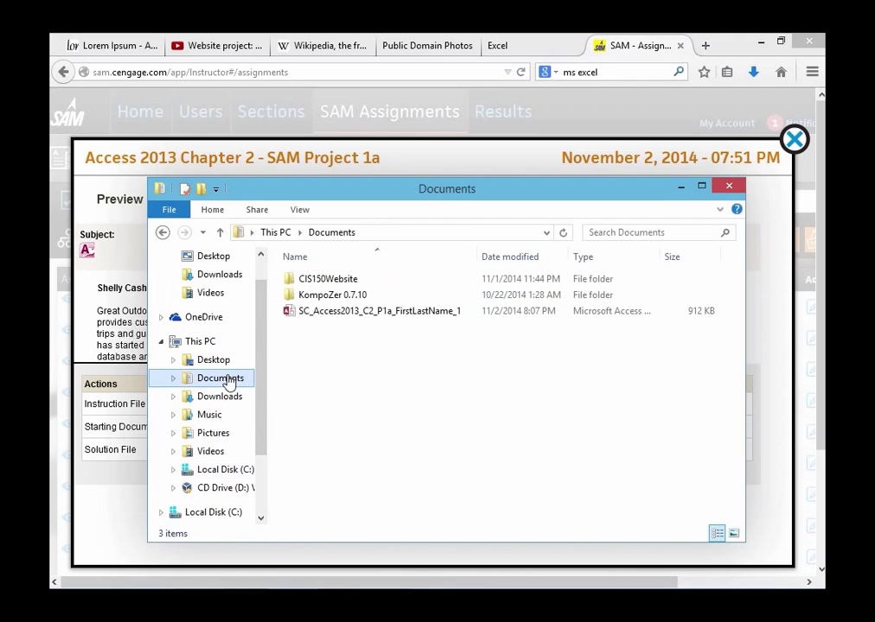
{"action": "right_click", "coordinate": [334, 342]}
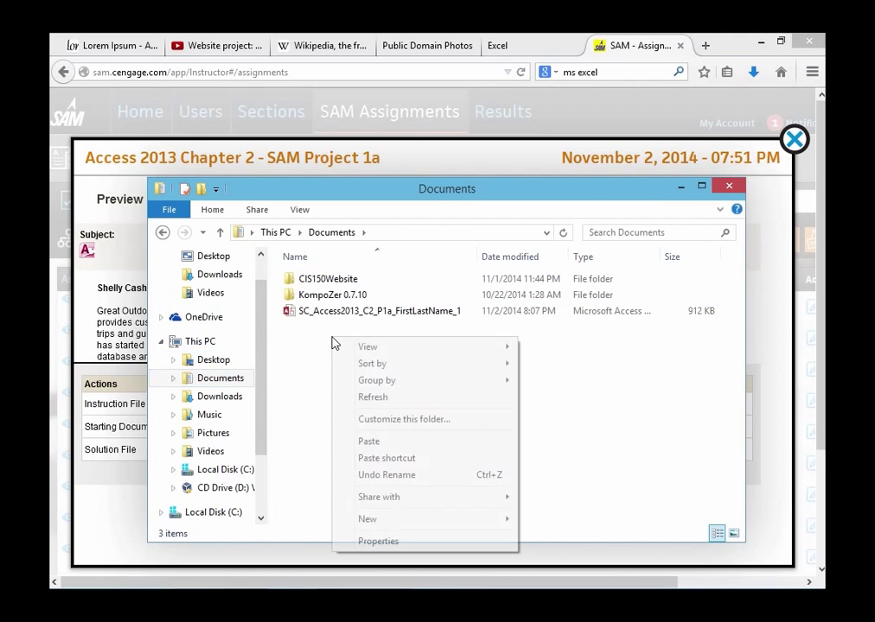
{"action": "left_click", "coordinate": [369, 442]}
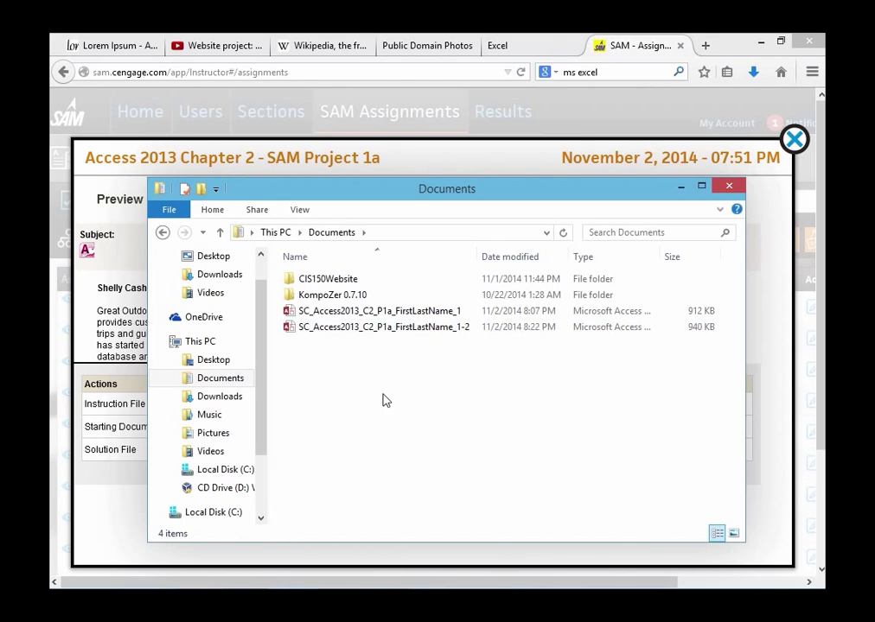
{"action": "double_click", "coordinate": [380, 328]}
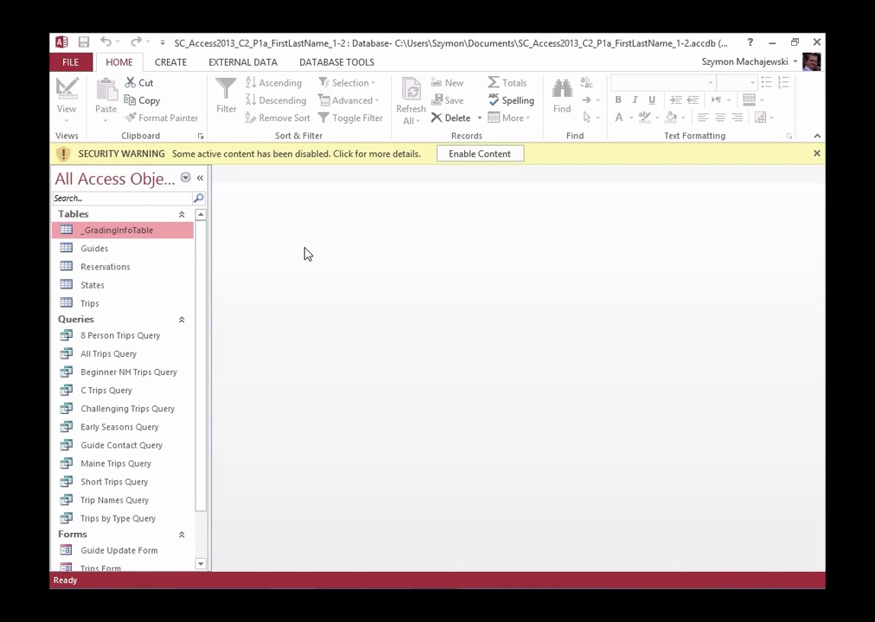
Step: Use Save Database As and change the file name to SC_Access2013_C2_P1a_FirstLastName_2
{"action": "left_click", "coordinate": [73, 63]}
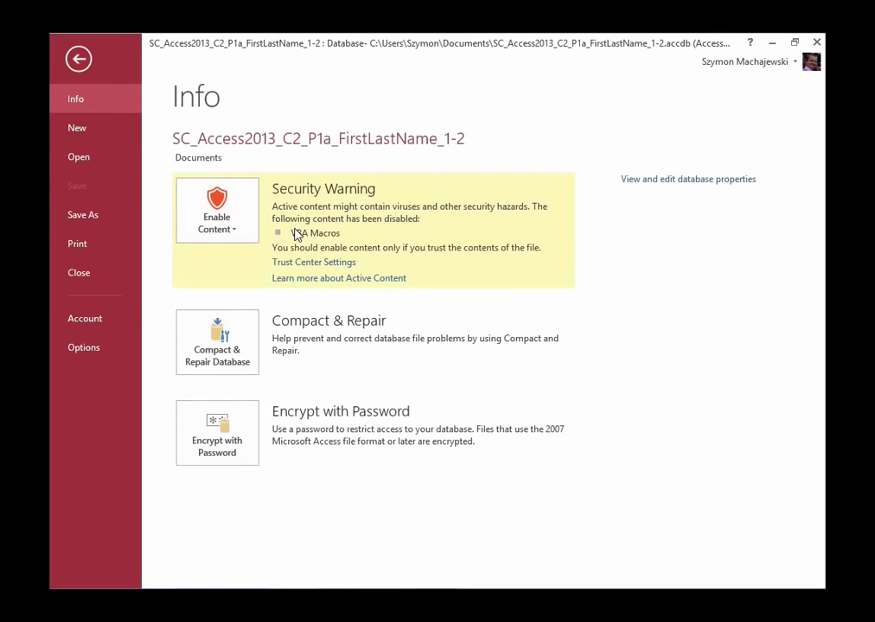
{"action": "left_click", "coordinate": [113, 216]}
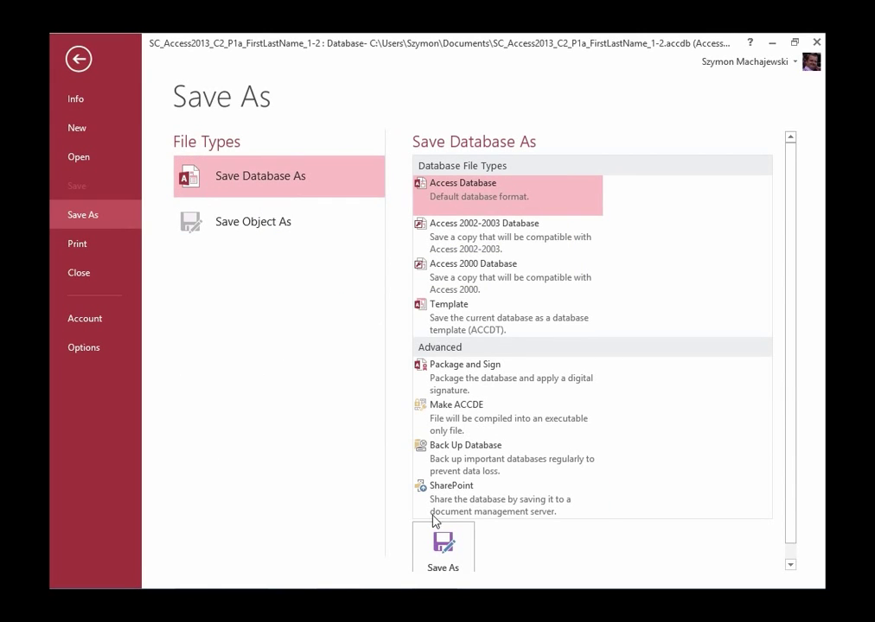
{"action": "left_click", "coordinate": [446, 540]}
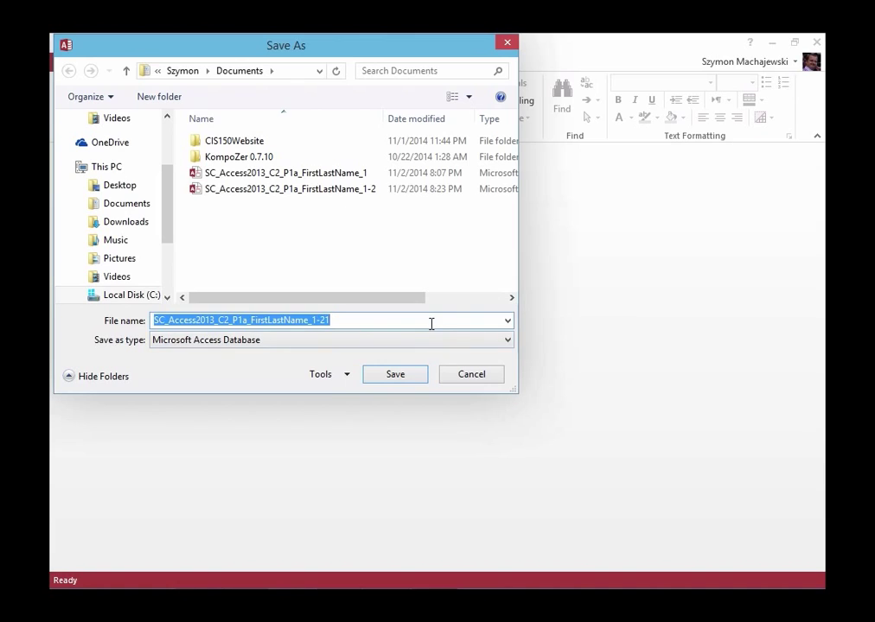
{"action": "left_click", "coordinate": [431, 323]}
{"action": "key", "text": "BackSpace"}
{"action": "key", "text": "BackSpace"}
{"action": "key", "text": "BackSpace"}
{"action": "key", "text": "BackSpace"}
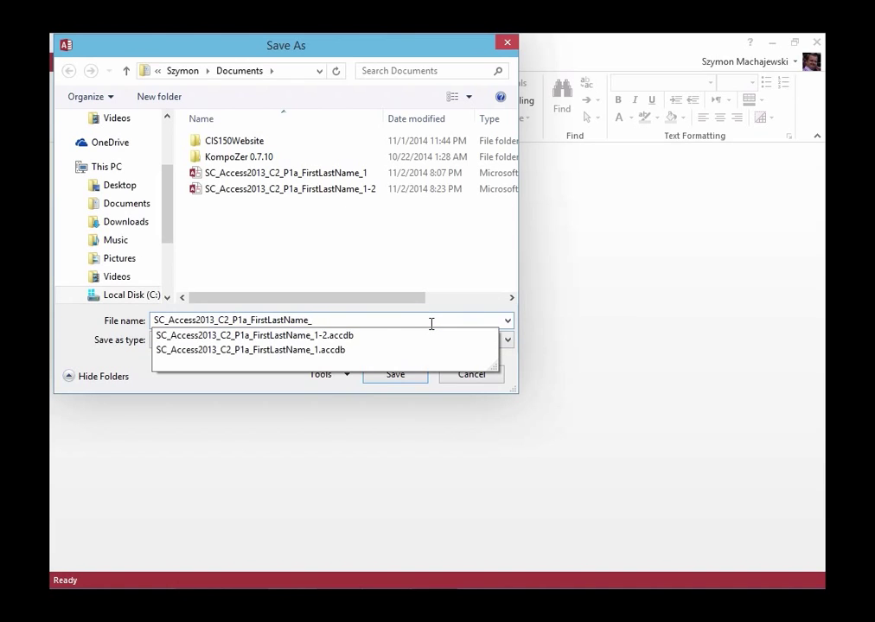
{"action": "type", "text": "2"}
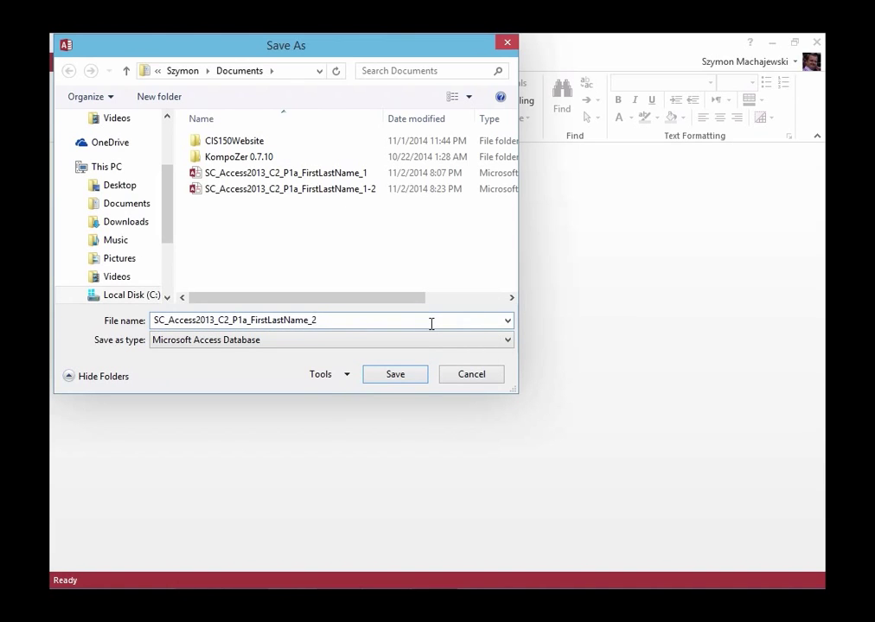